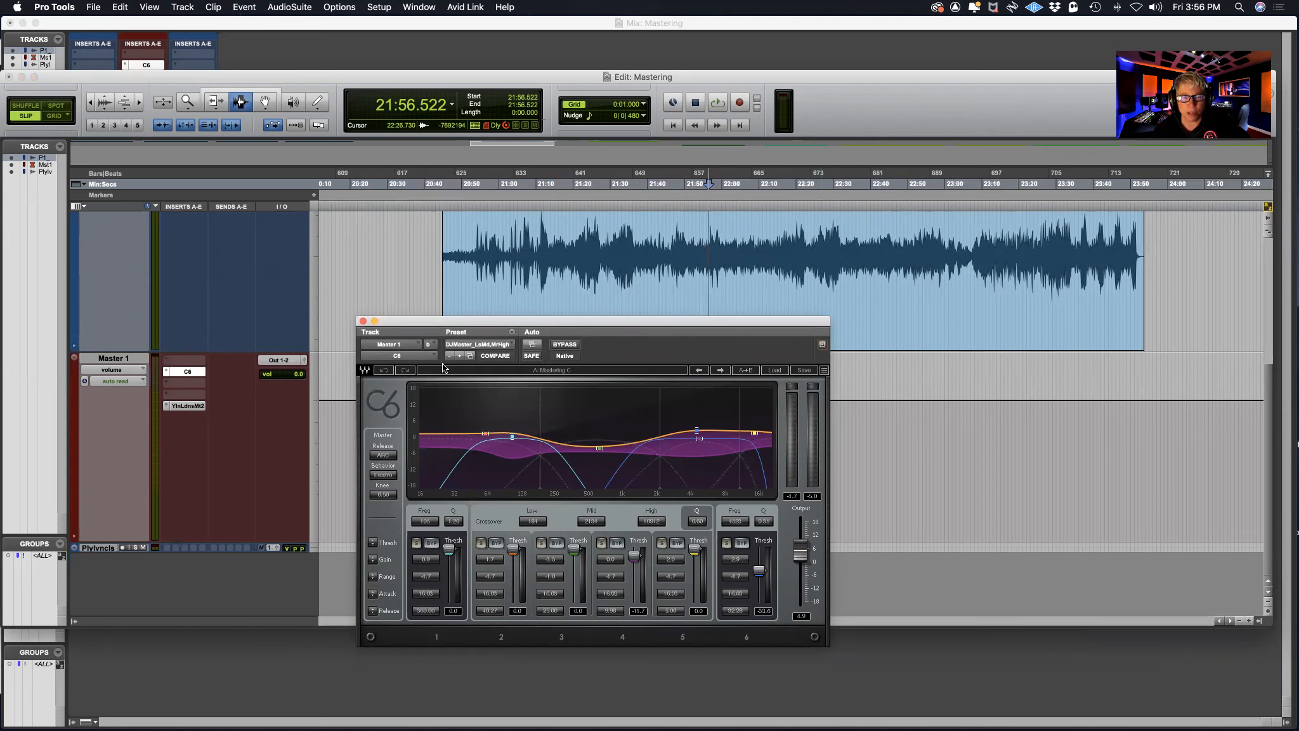
Open the Youlean Loudness Meter on Master 1 and arrange it beside the C6 window below the audio clip's waveform
left_click(180, 407)
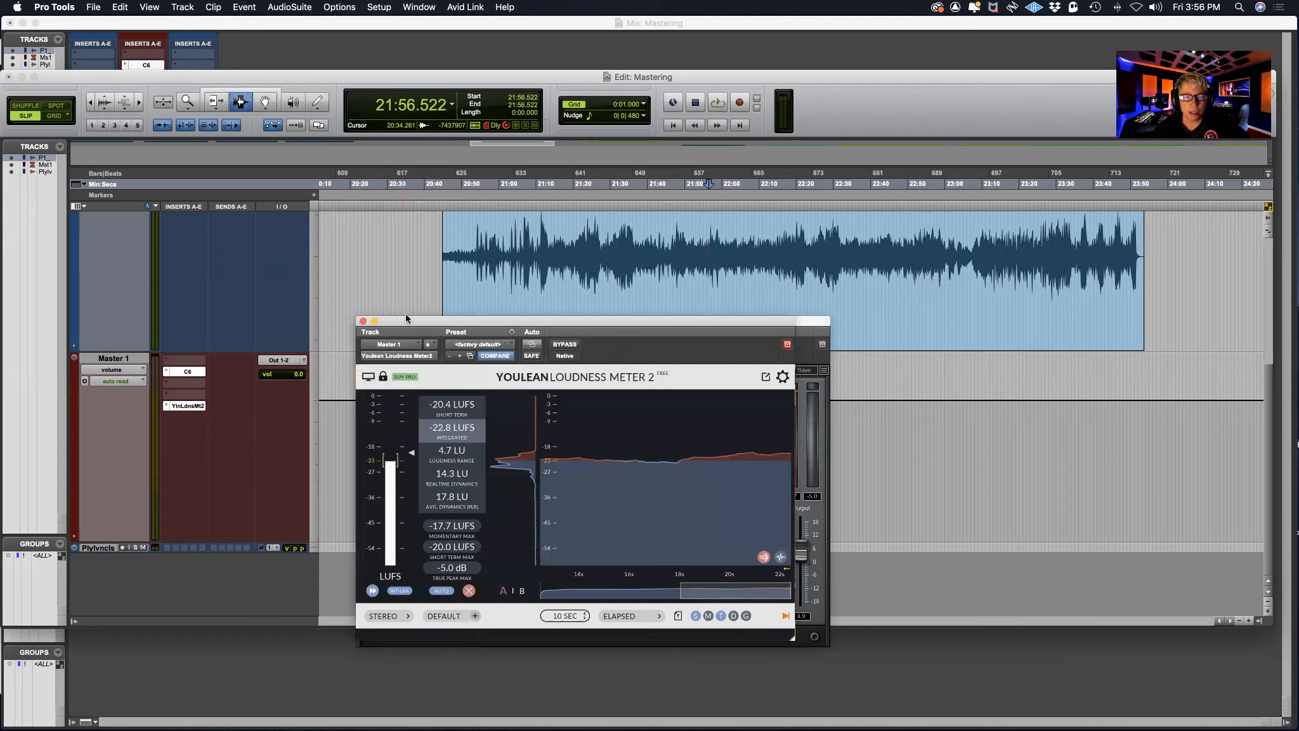
left_click_drag(517, 321, 970, 323)
left_click_drag(724, 326, 489, 413)
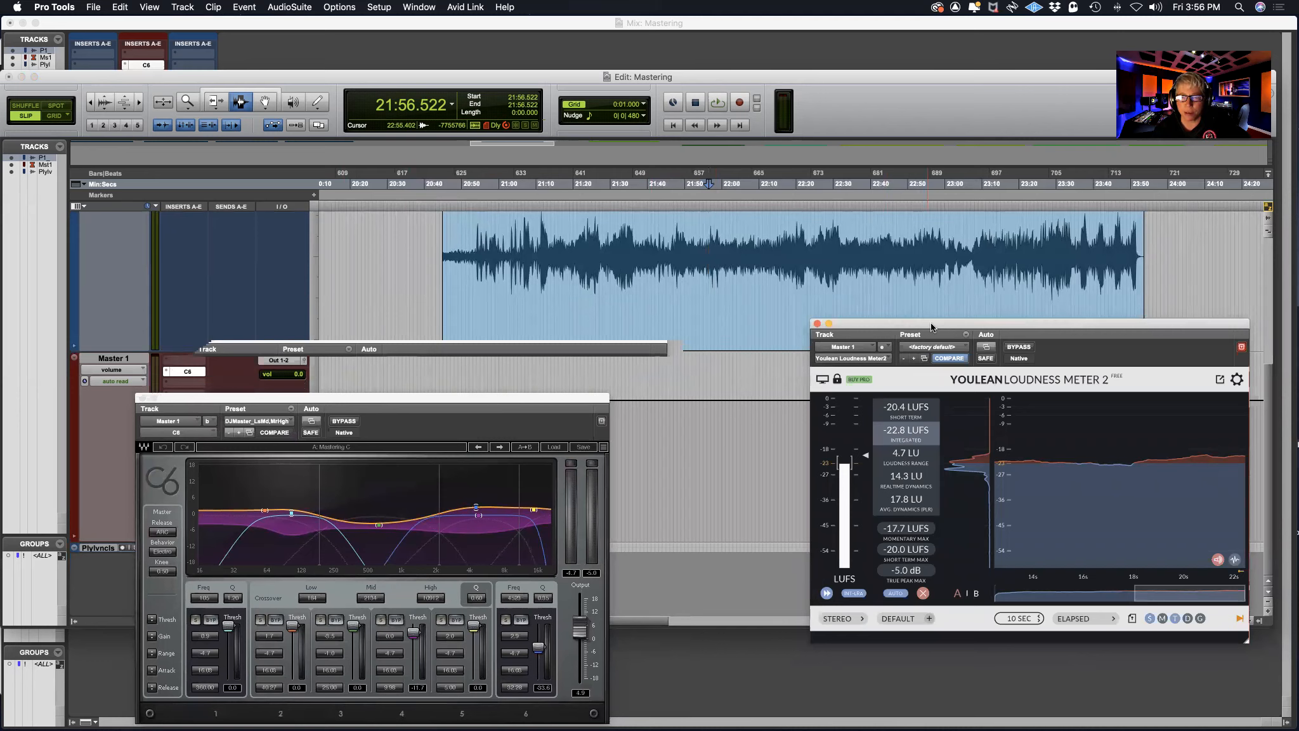
left_click_drag(933, 323, 909, 398)
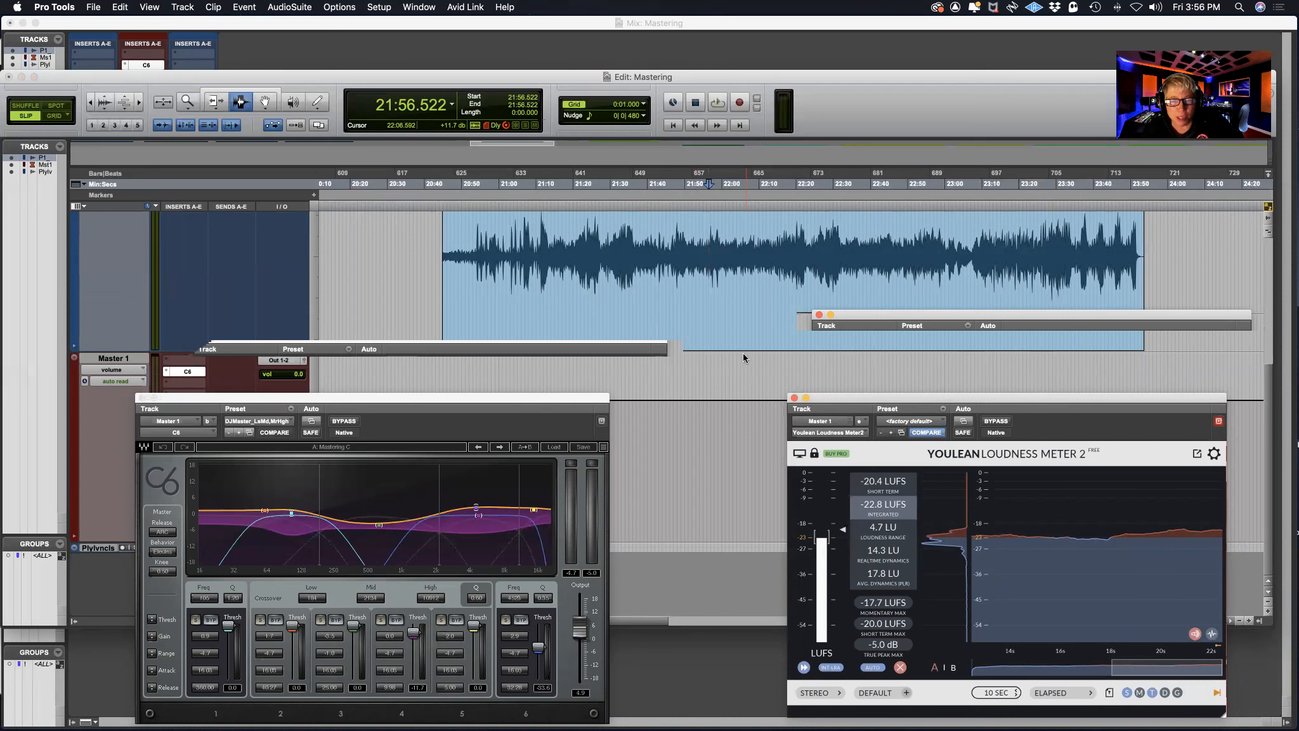
scroll(741, 353, "up", 5)
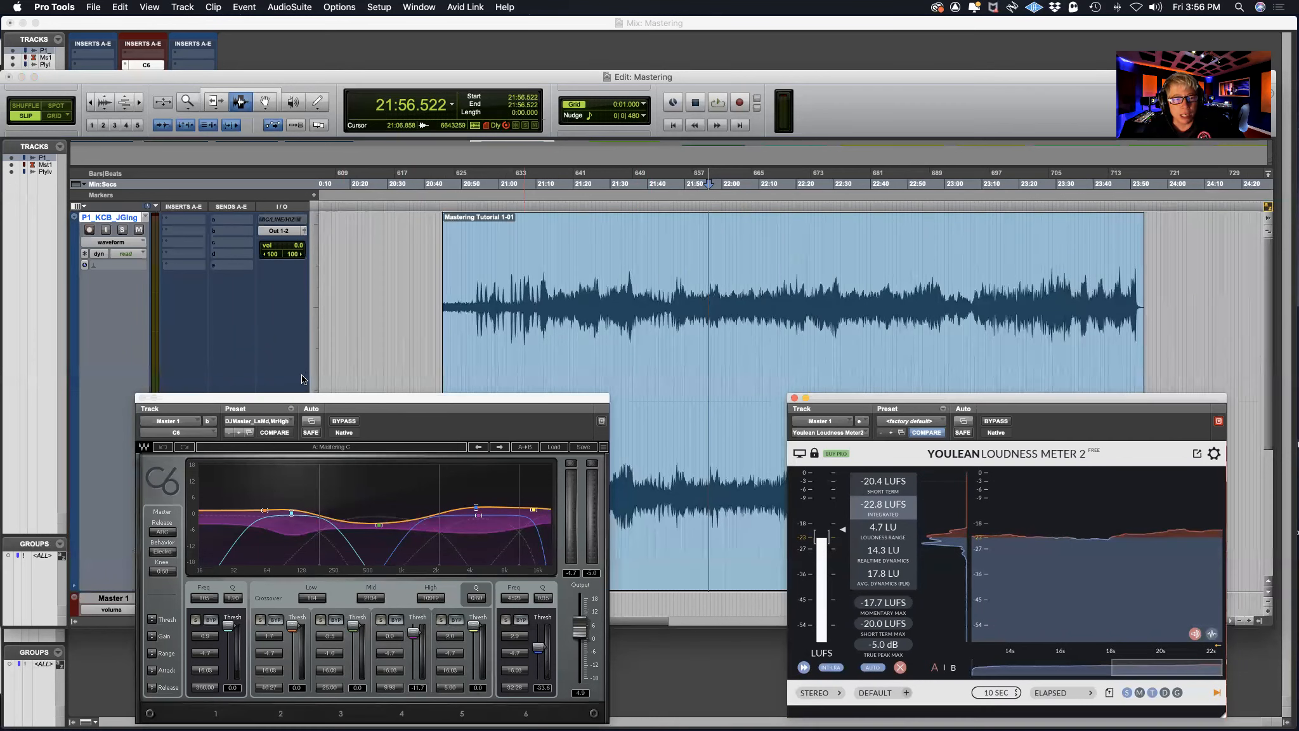
Bypass the C6 on Master 1 and play the clip from about 21:02 to check its unprocessed loudness
left_click(343, 421)
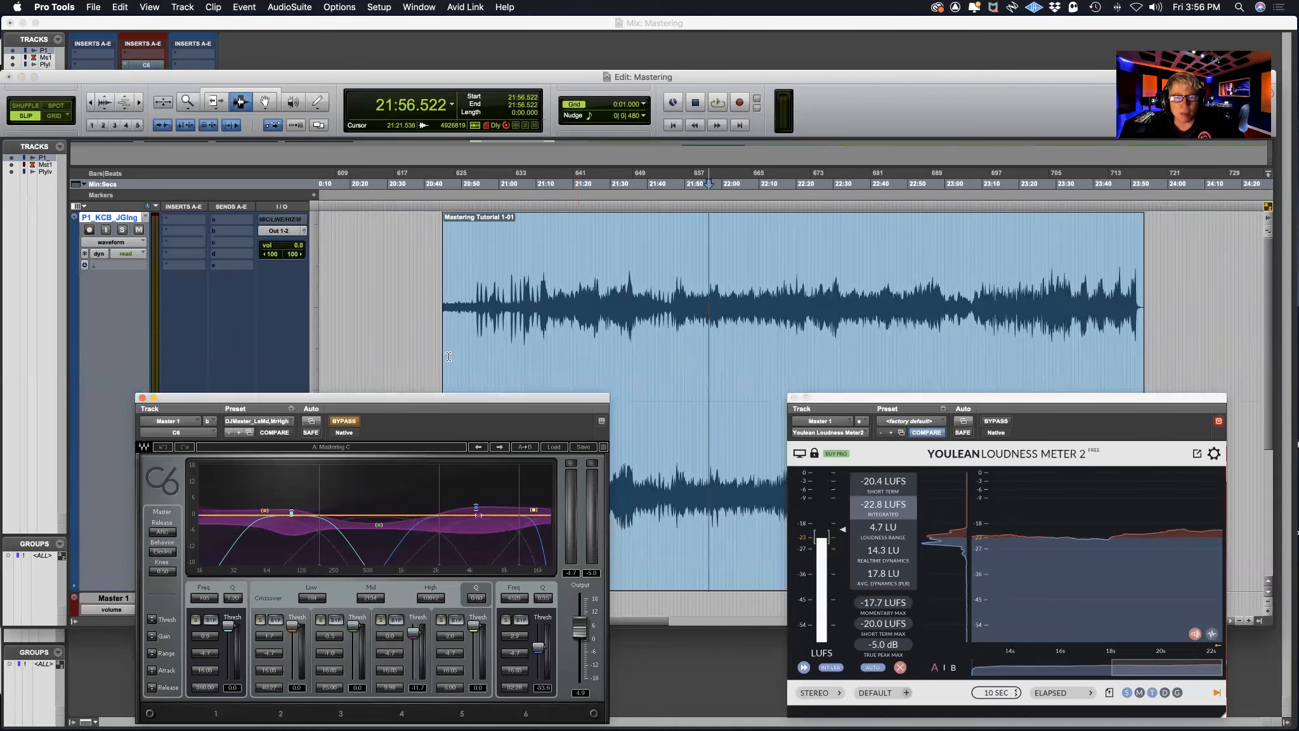
left_click(622, 313)
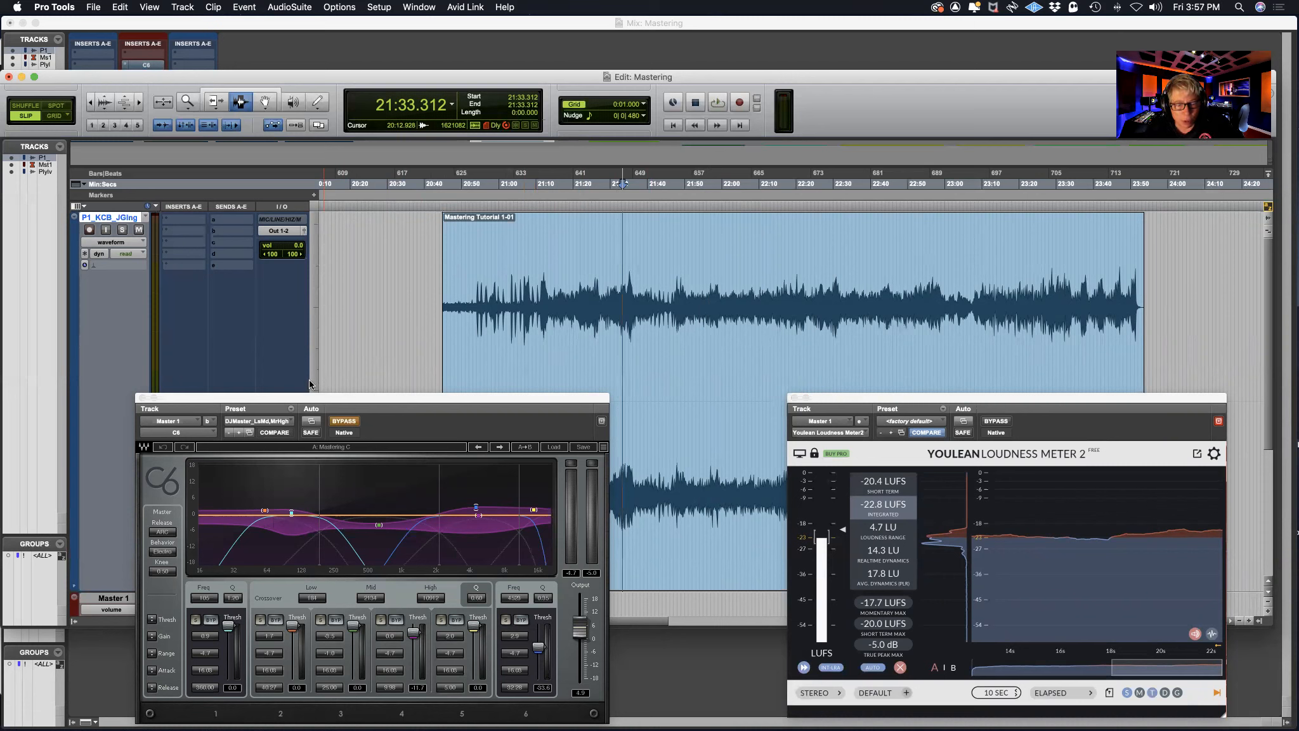
left_click_drag(316, 400, 242, 367)
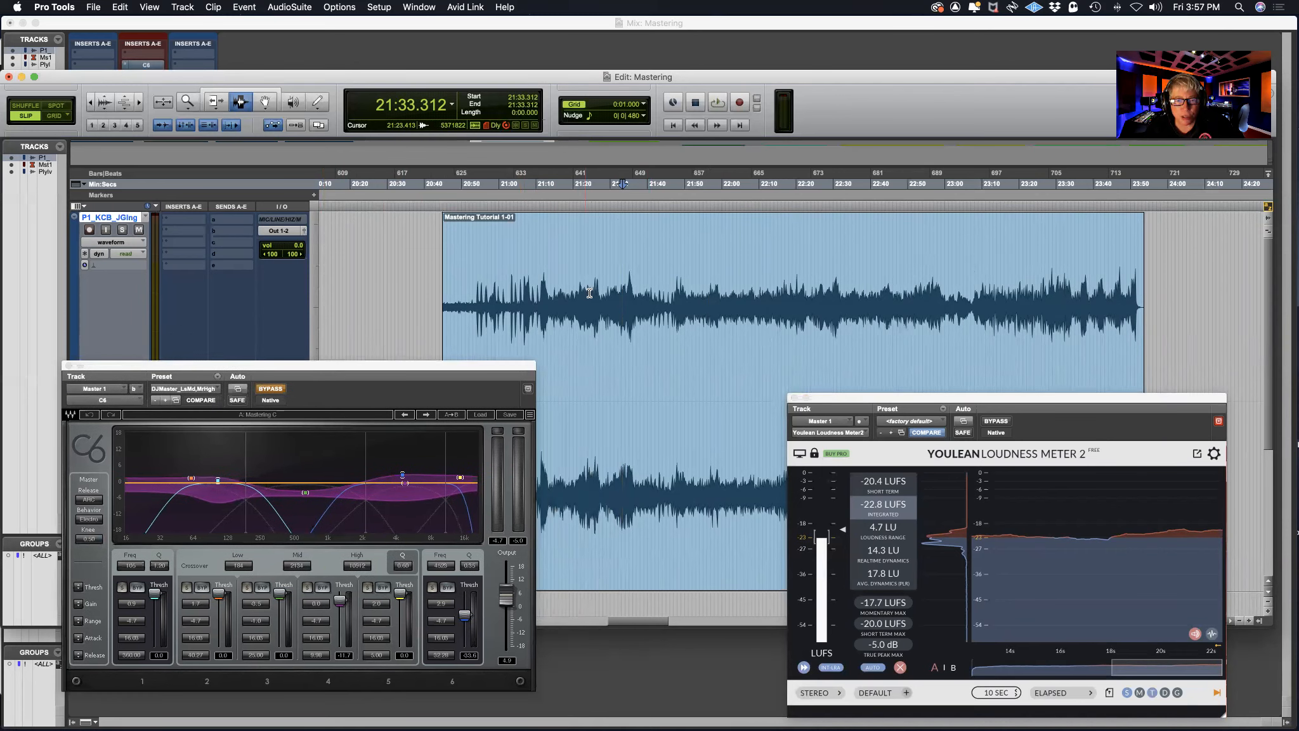
left_click(505, 296)
key("space")
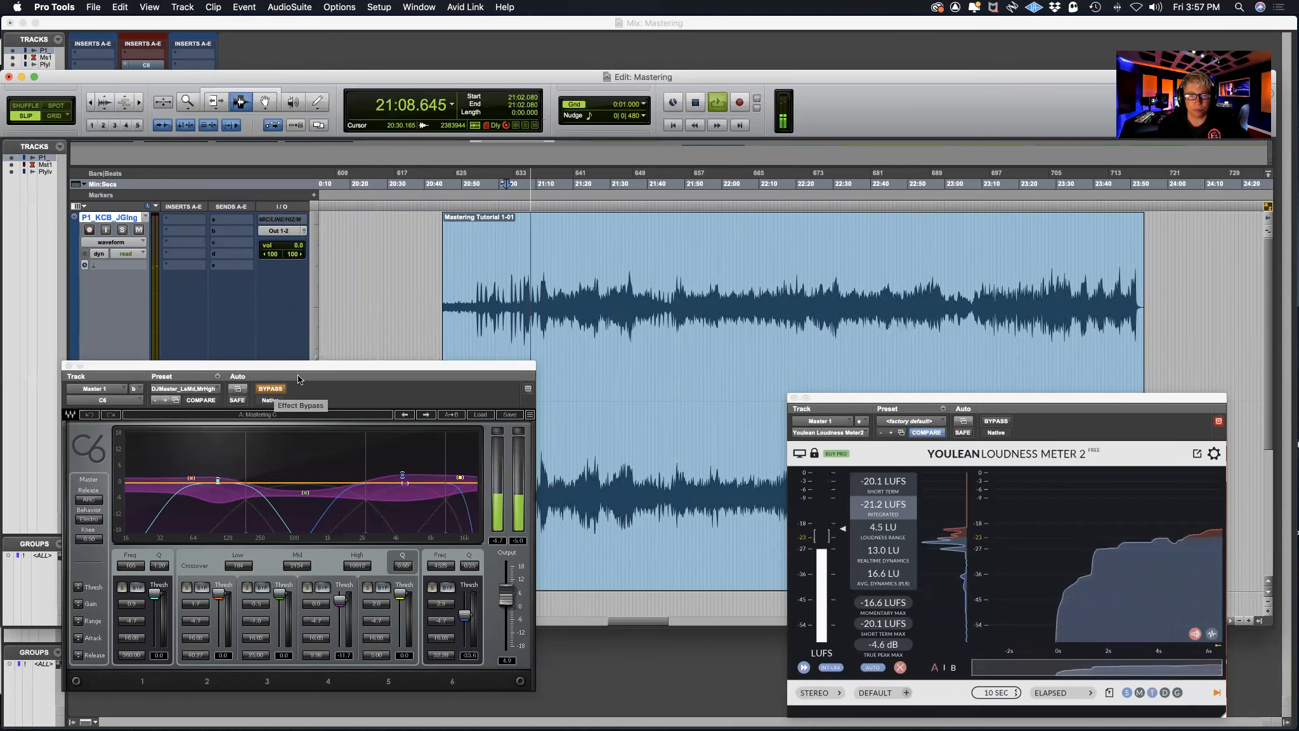
key("space")
Replay from about 21:02 with the C6 active, toggling its bypass on and off to compare the sound
left_click(508, 303)
left_click(274, 390)
key("space")
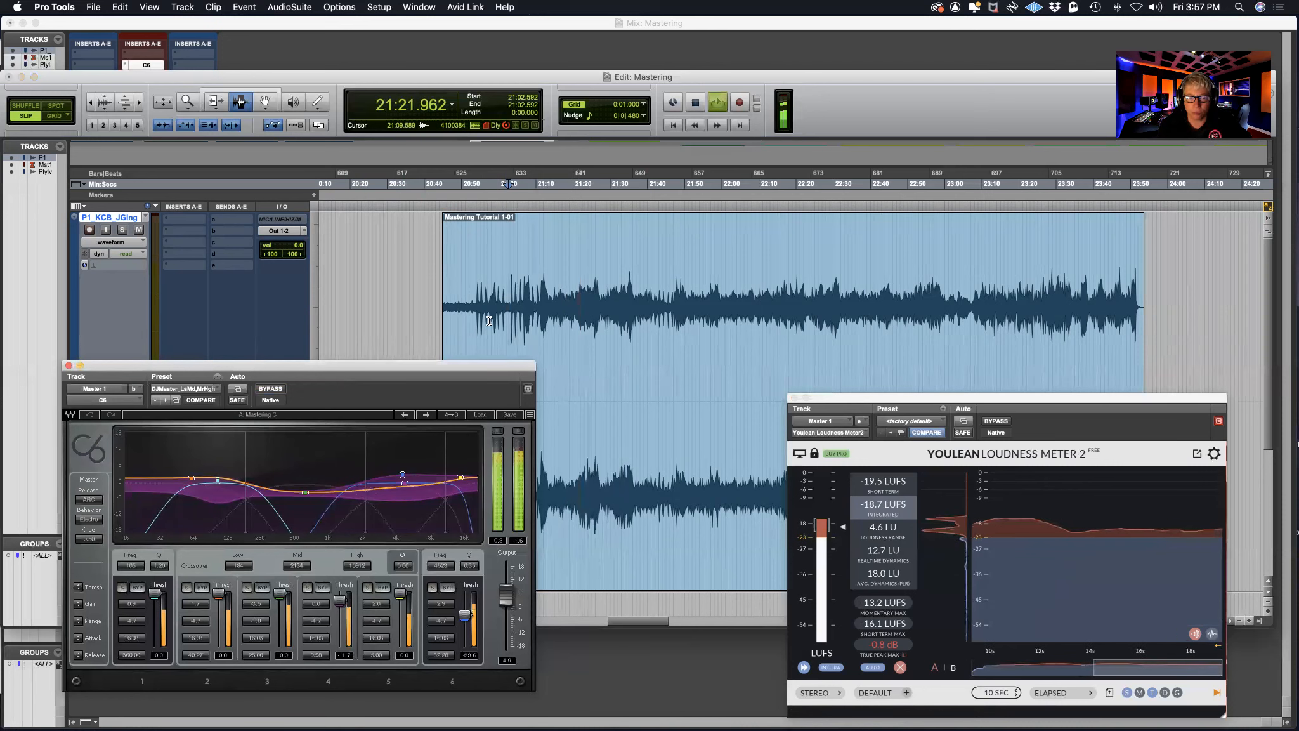
left_click_drag(443, 364, 413, 171)
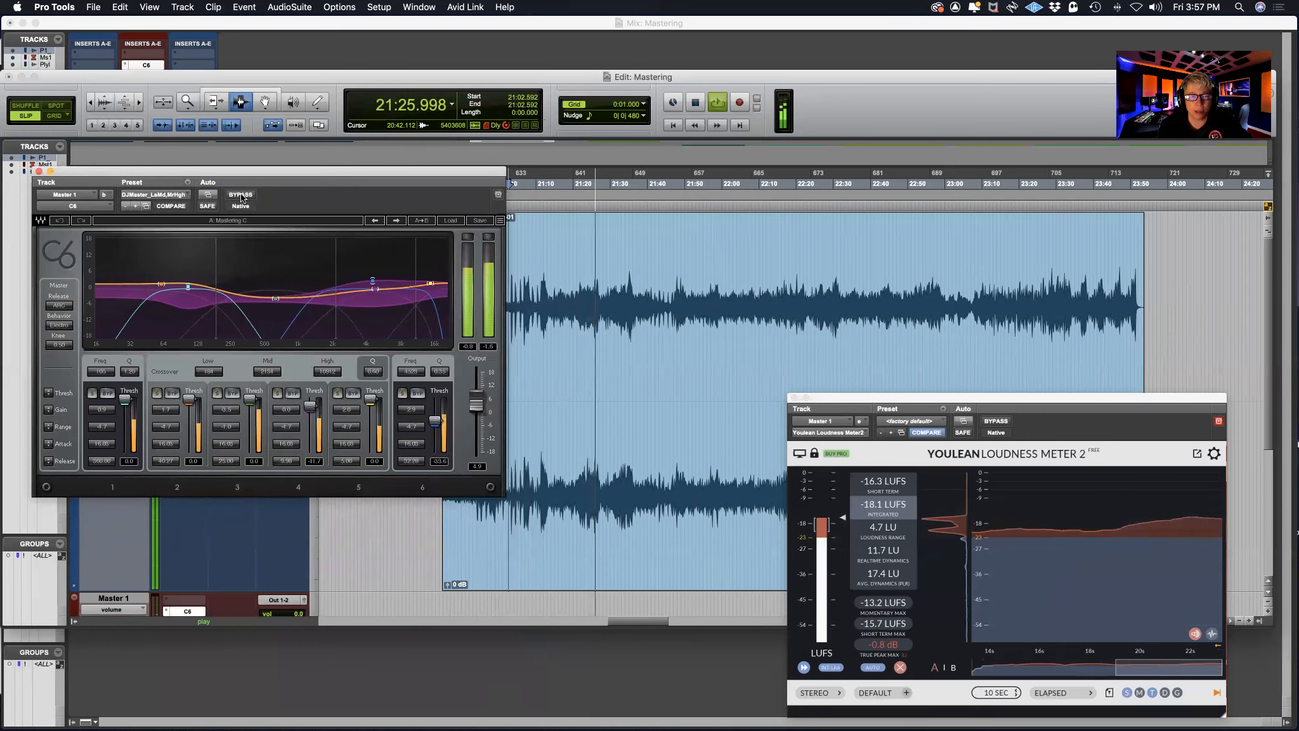
left_click(240, 195)
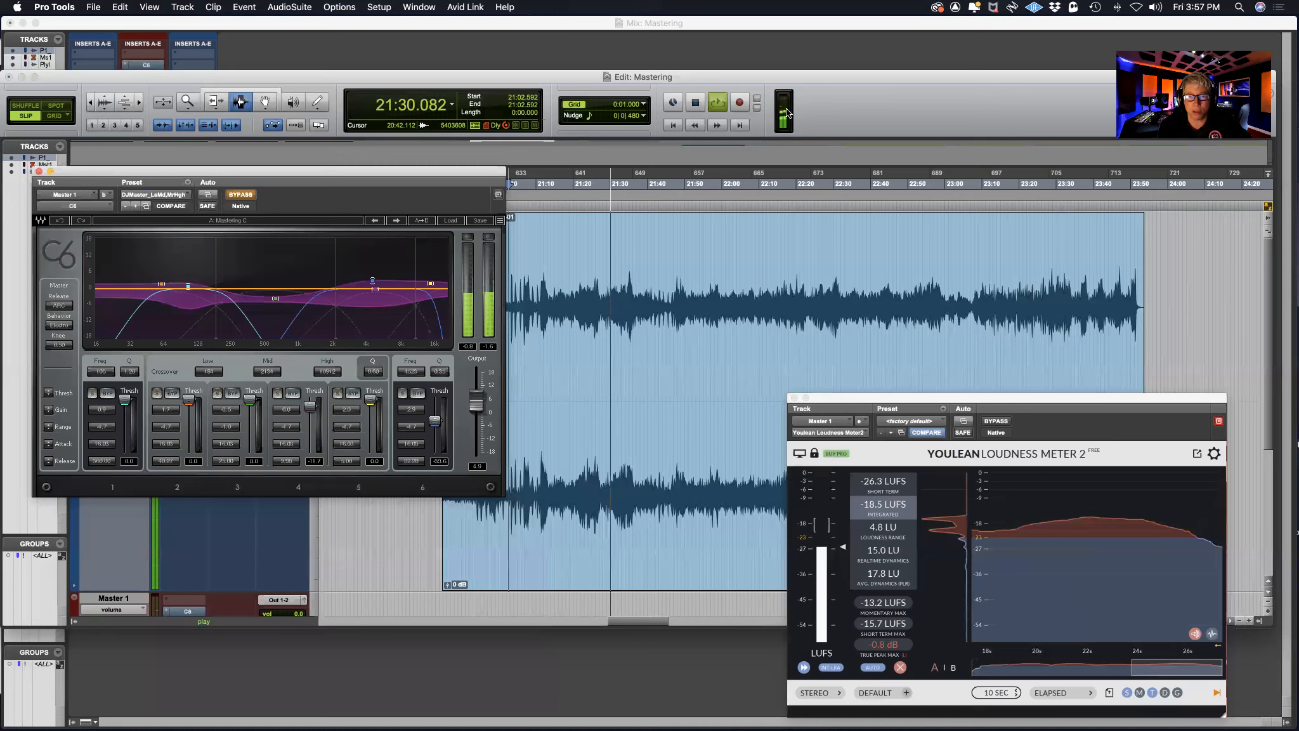
left_click(253, 196)
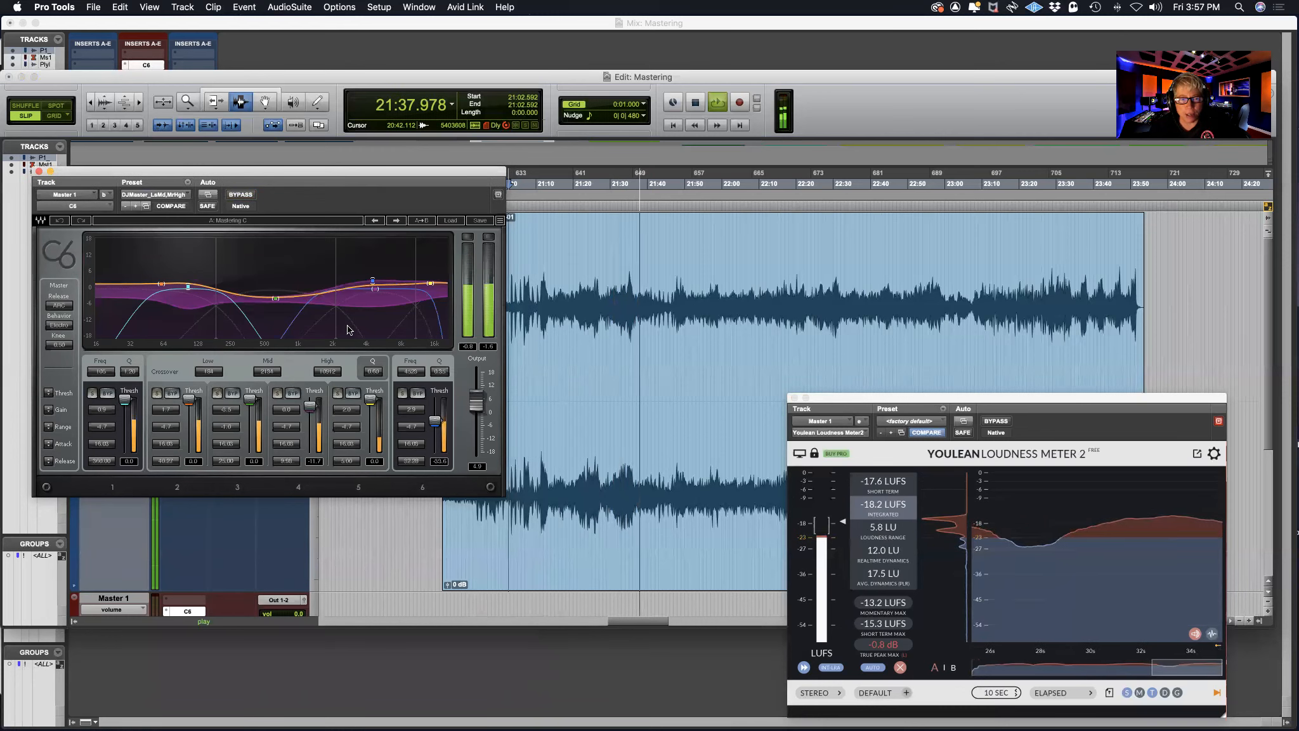
Solo C6 band 4 and band 3 in turn during playback, clear each solo, and stop
left_click(277, 394)
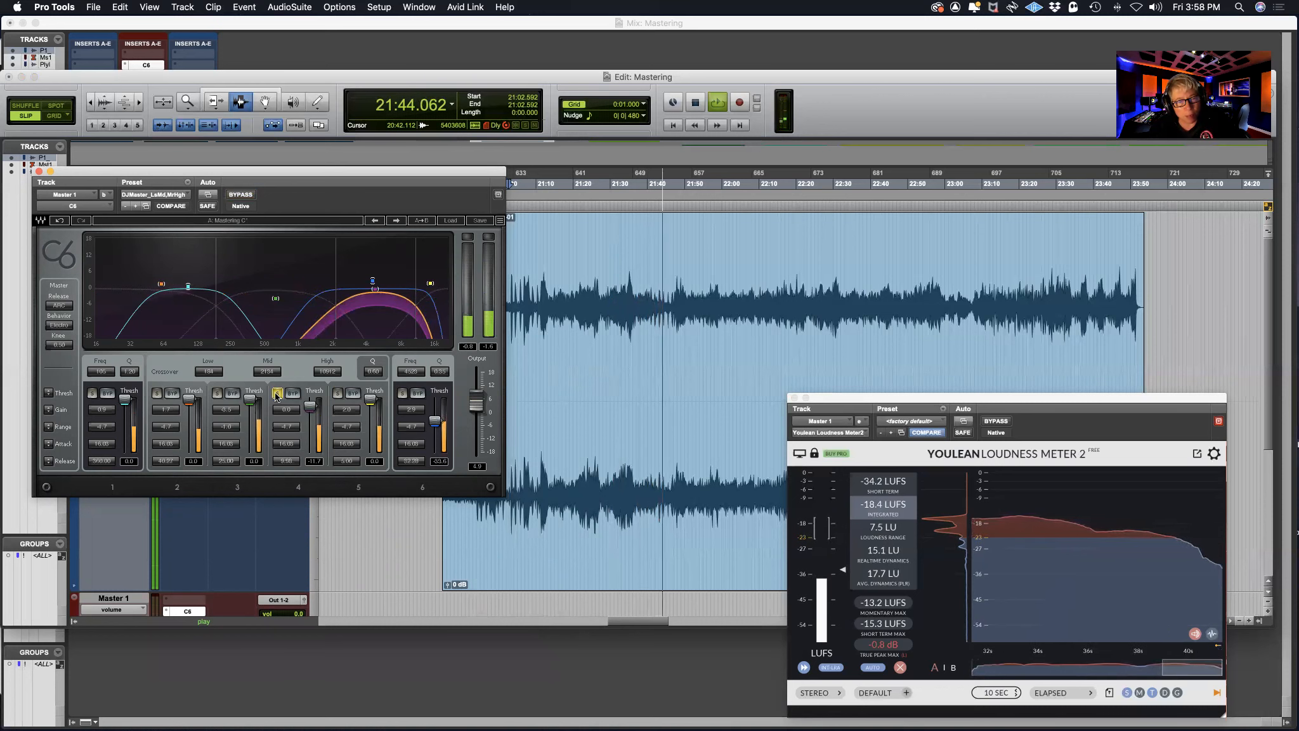
left_click(276, 394)
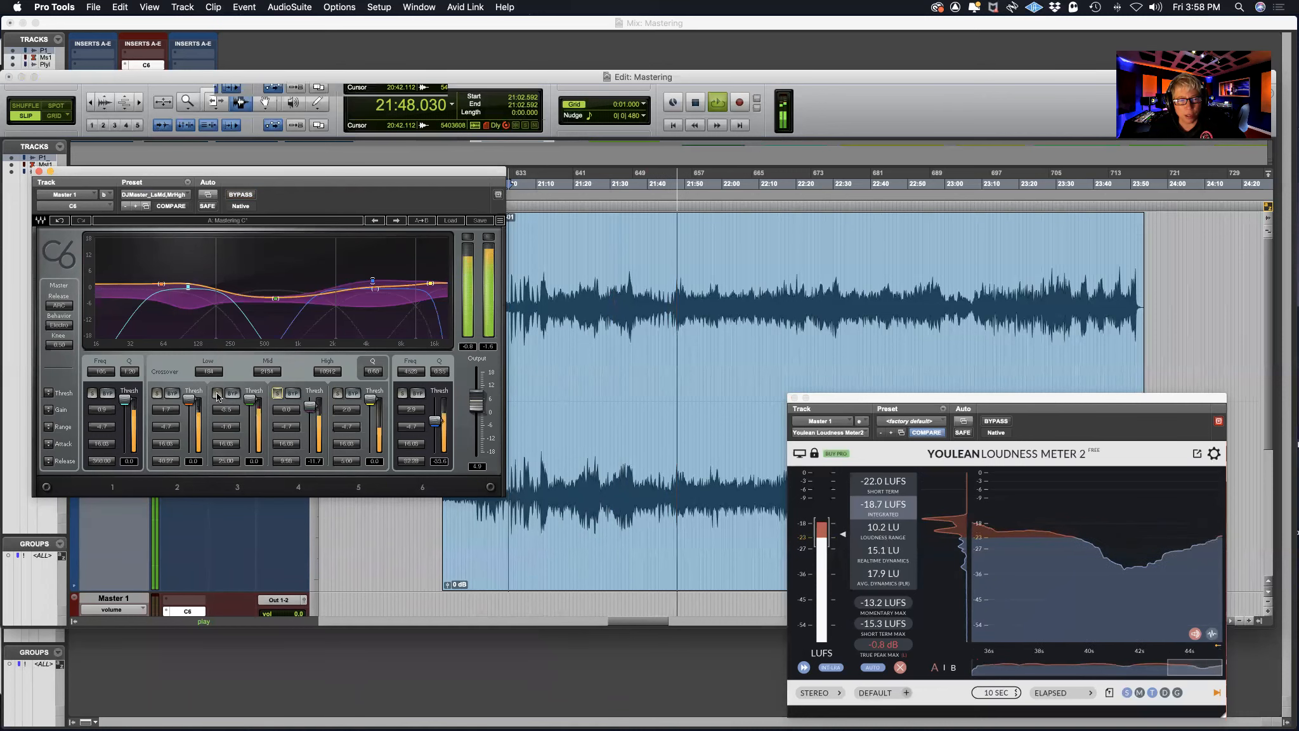
left_click(217, 394)
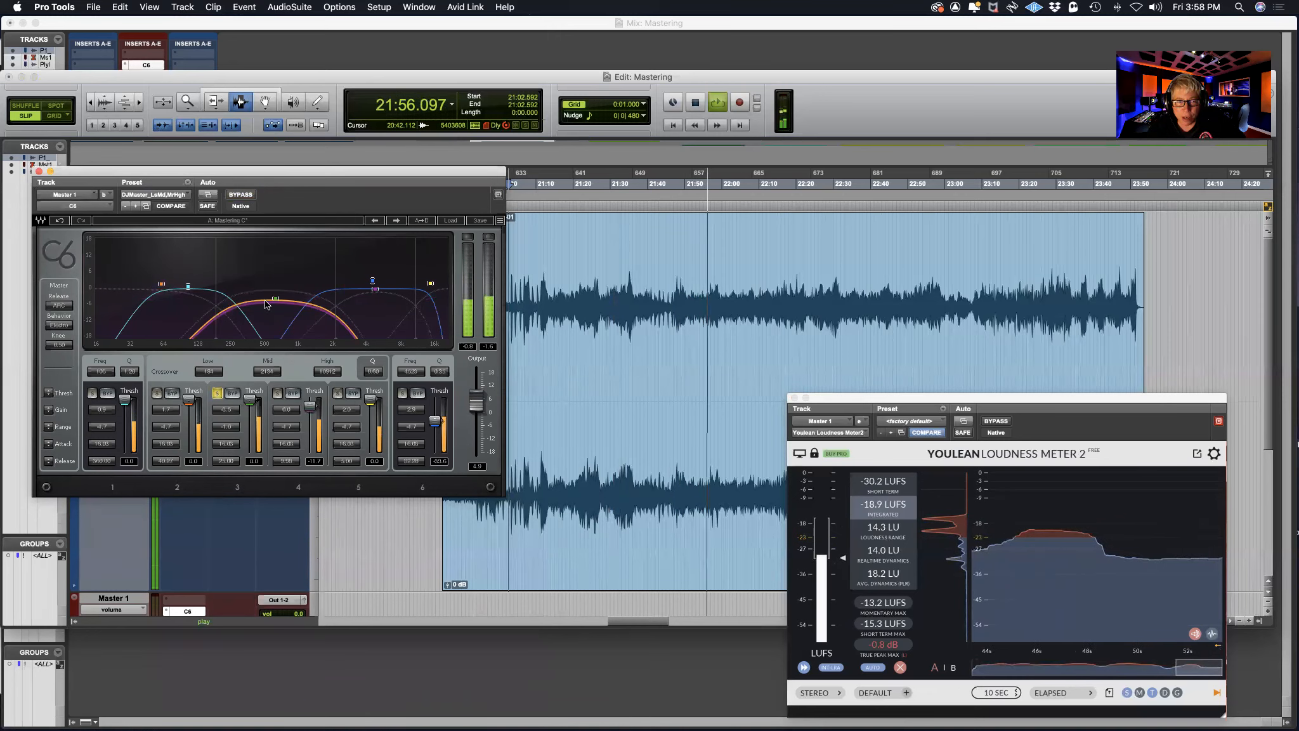
left_click(217, 394)
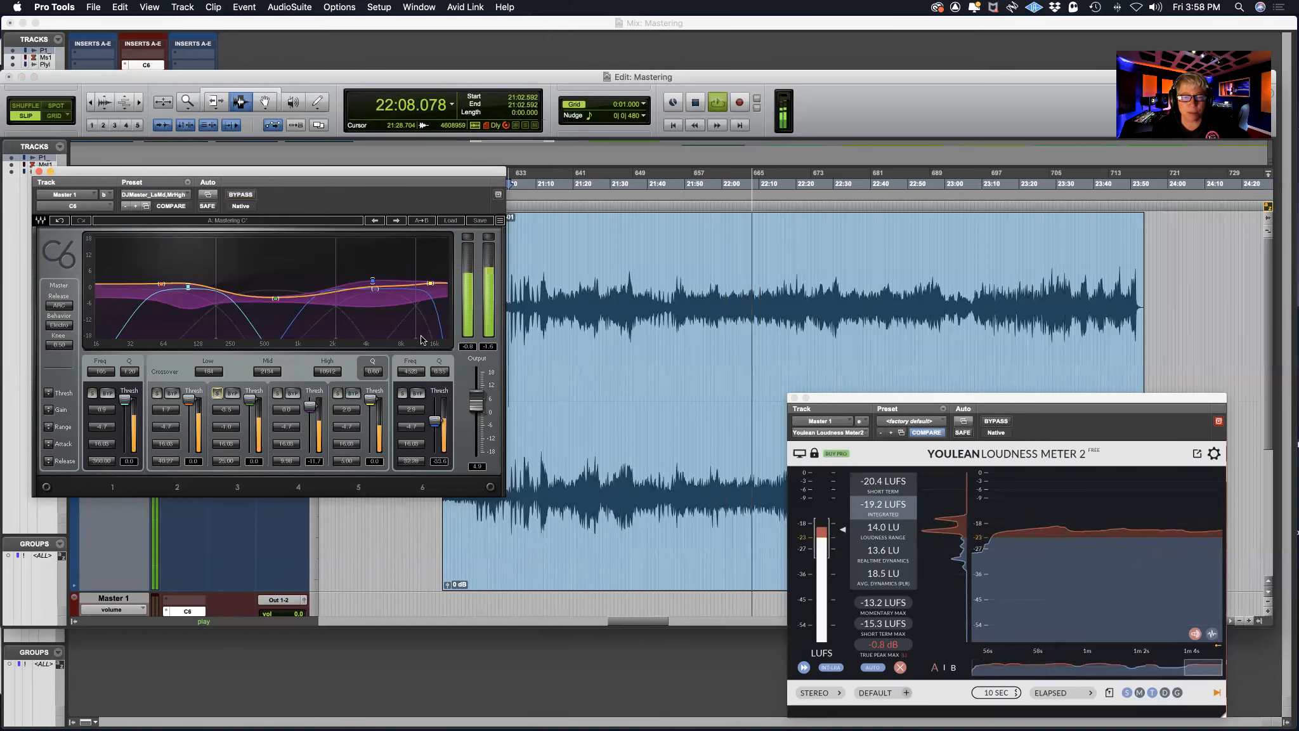
key("space")
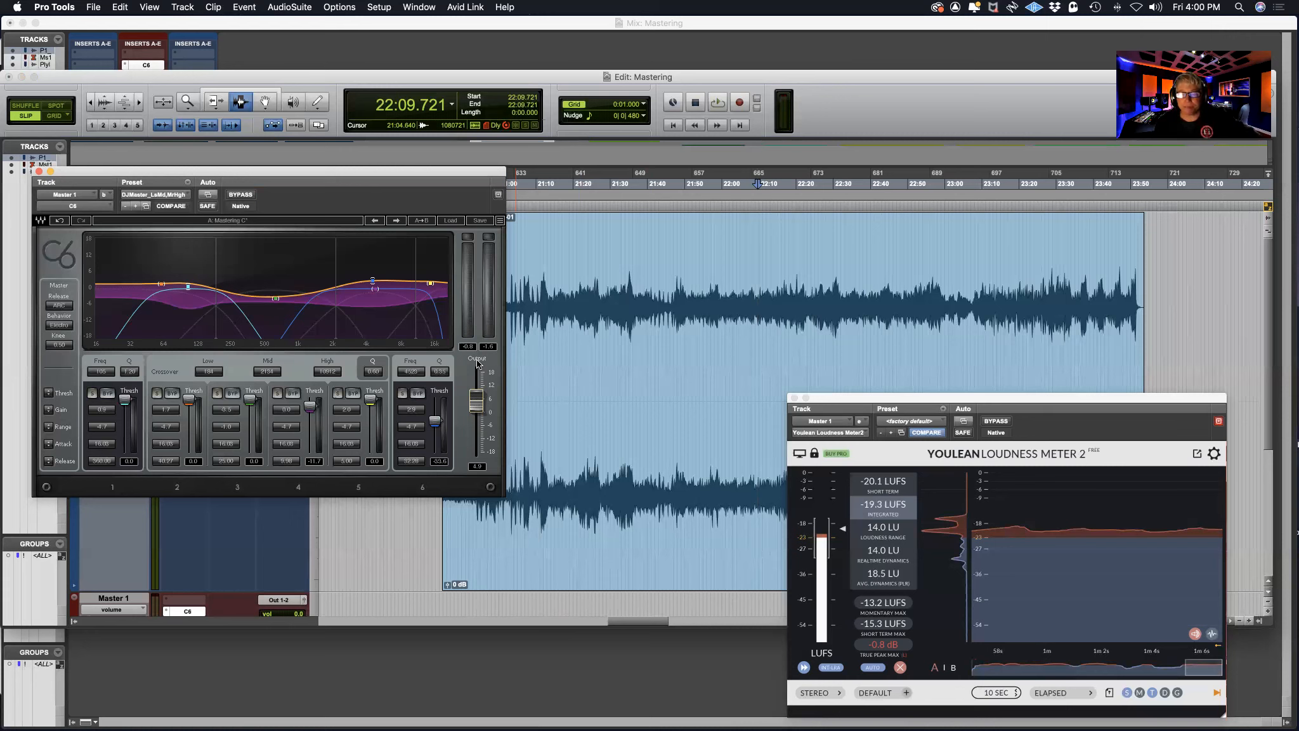
Play from about 21:33 while trying a lower C6 band 6 gain near 4 kHz, and return the band to its boost
left_click(622, 296)
key("space")
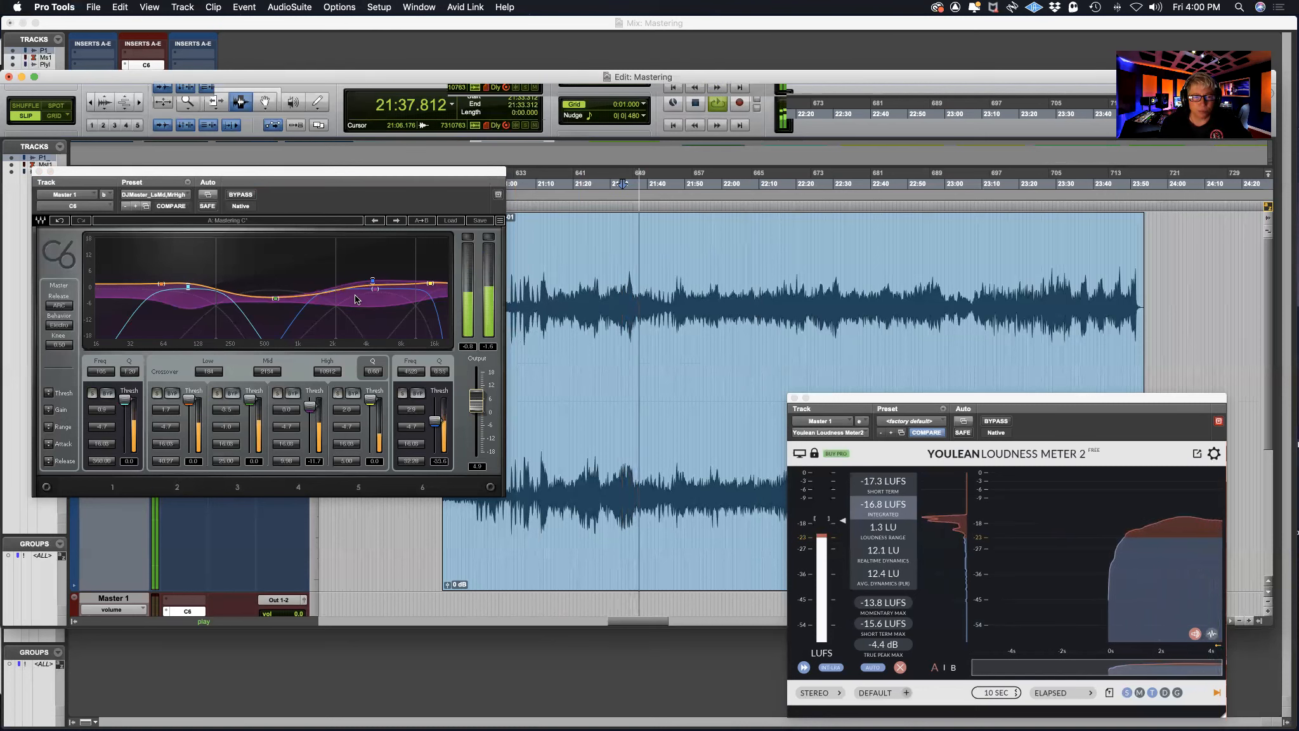
mouse_move(372, 279)
left_mouse_down()
mouse_move(371, 266)
mouse_move(375, 293)
left_mouse_up()
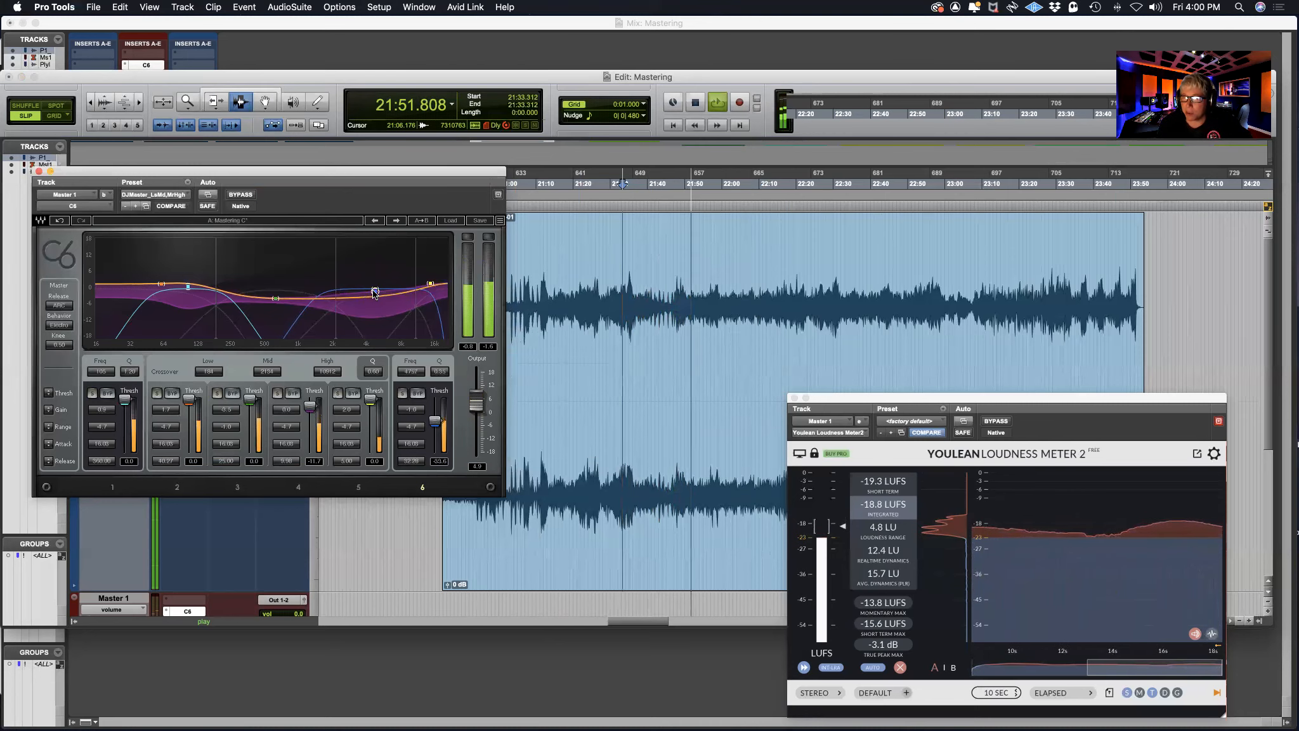
left_click_drag(375, 292, 372, 279)
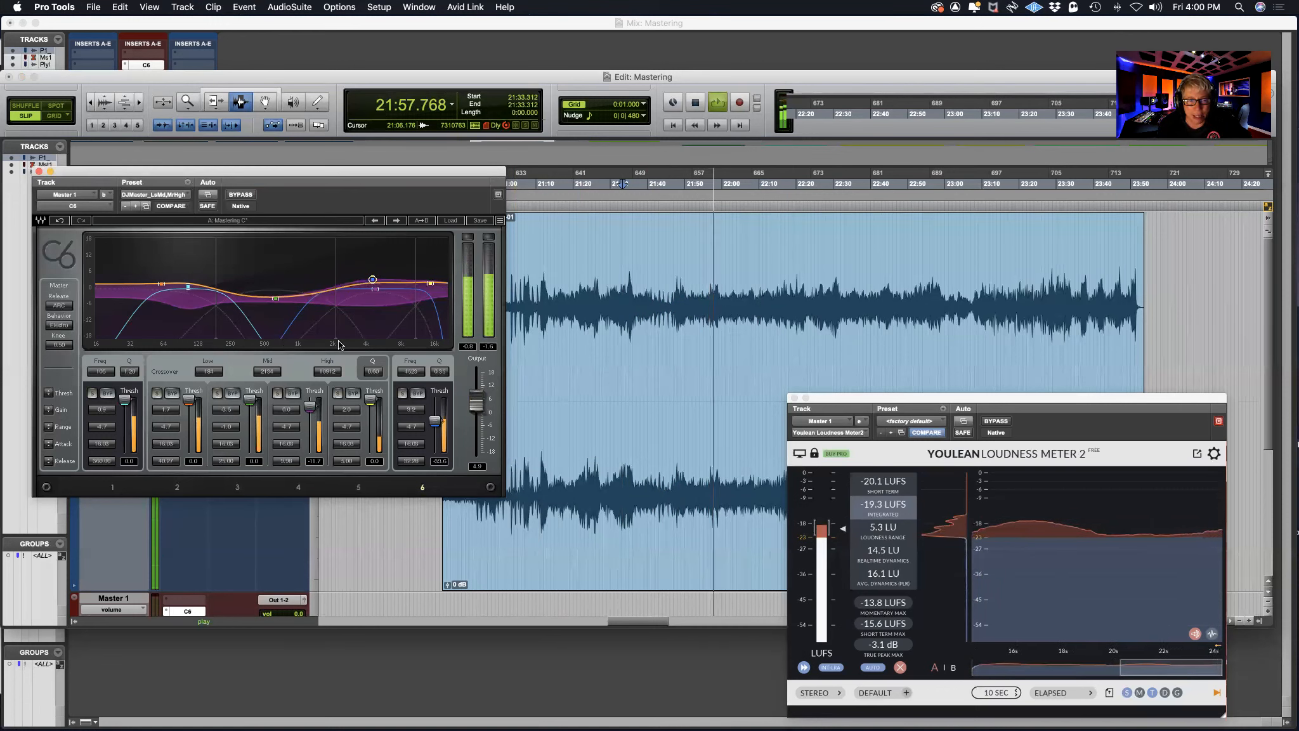
key("space")
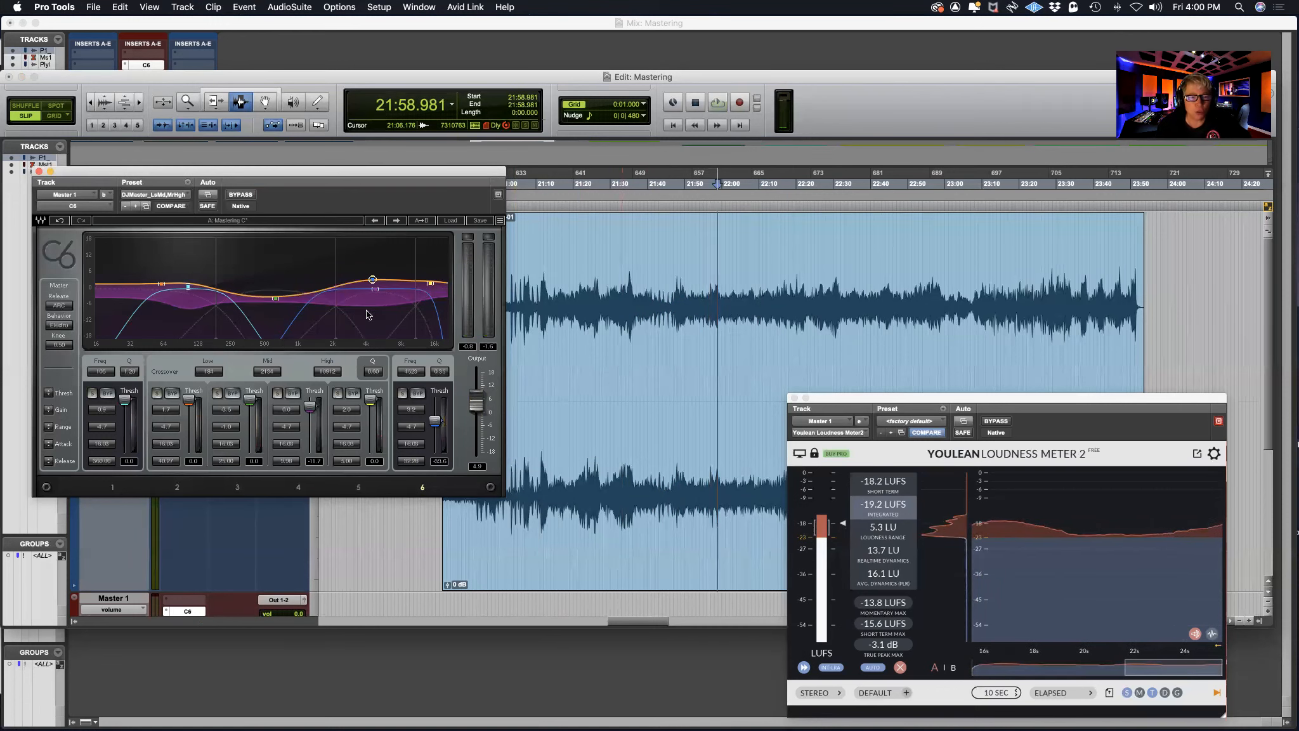
Move the C6 mid crossover up and the high crossover down to narrow the band around 4 kHz, and change the crossover Q
left_click_drag(336, 343, 396, 333)
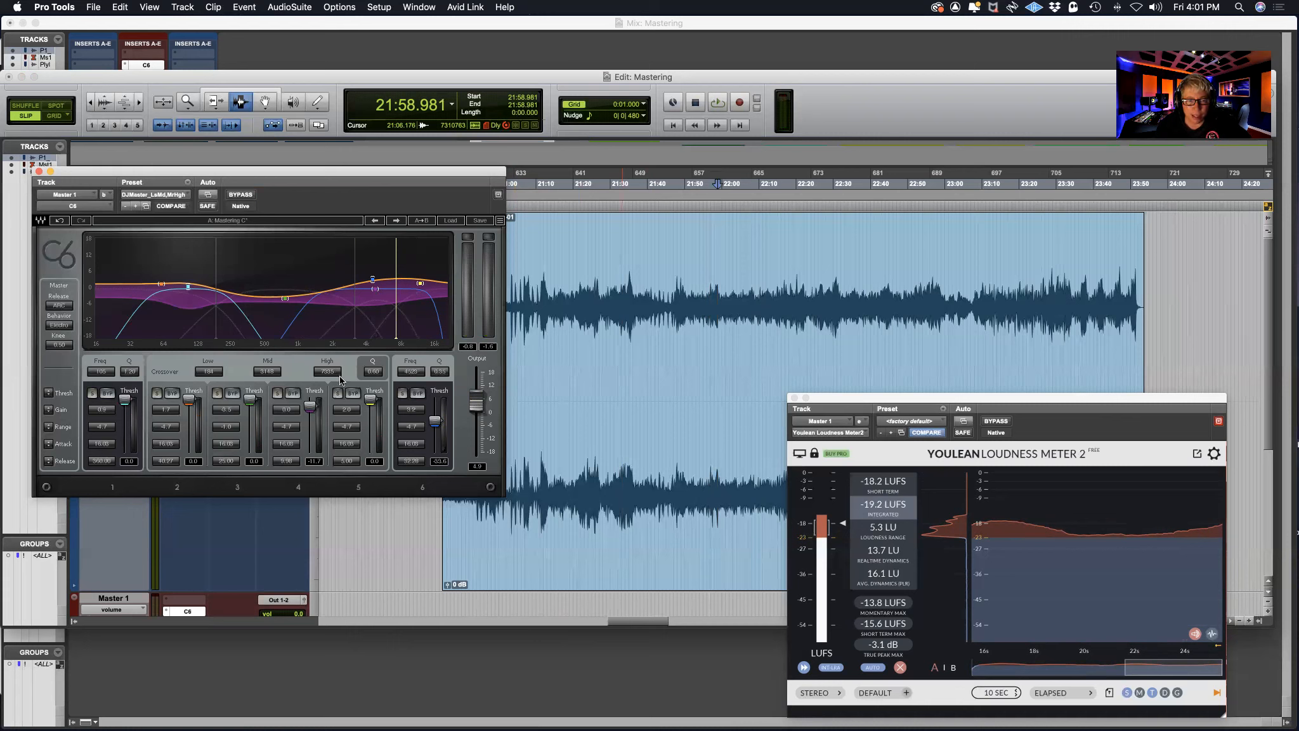
left_click(375, 371)
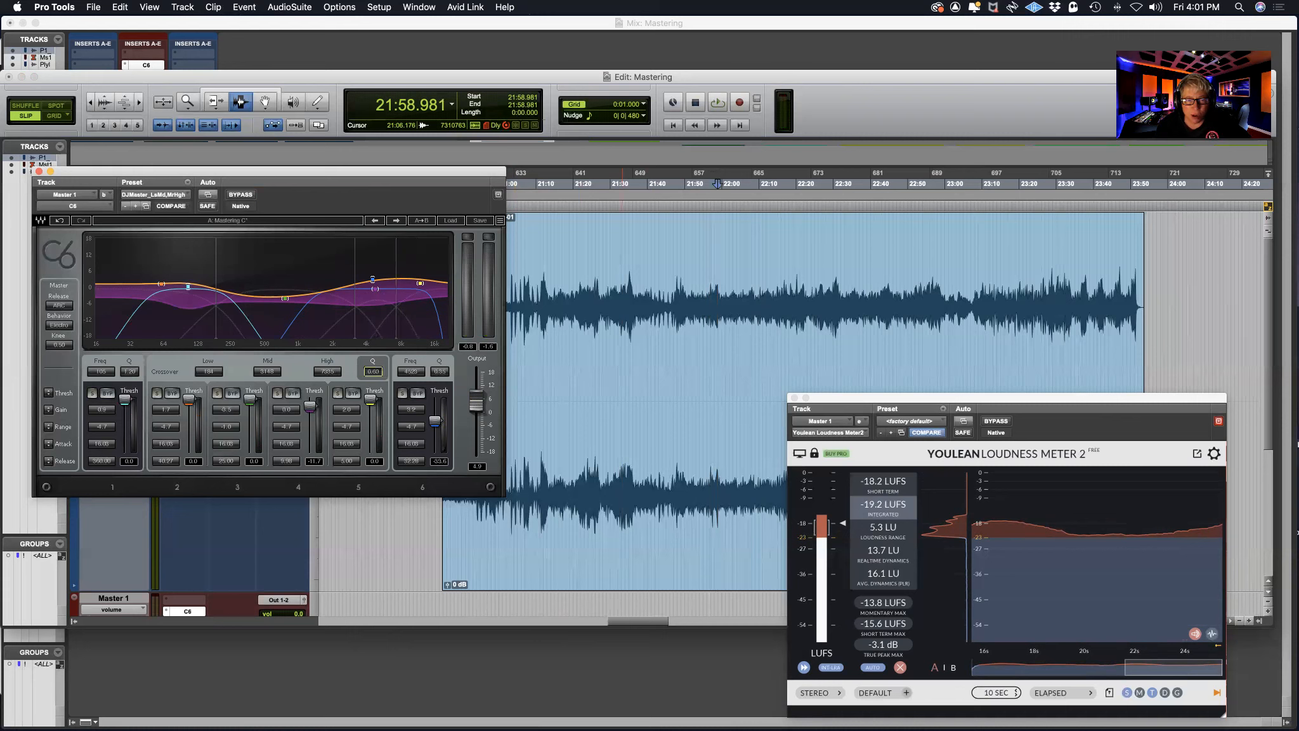
left_click_drag(374, 371, 374, 363)
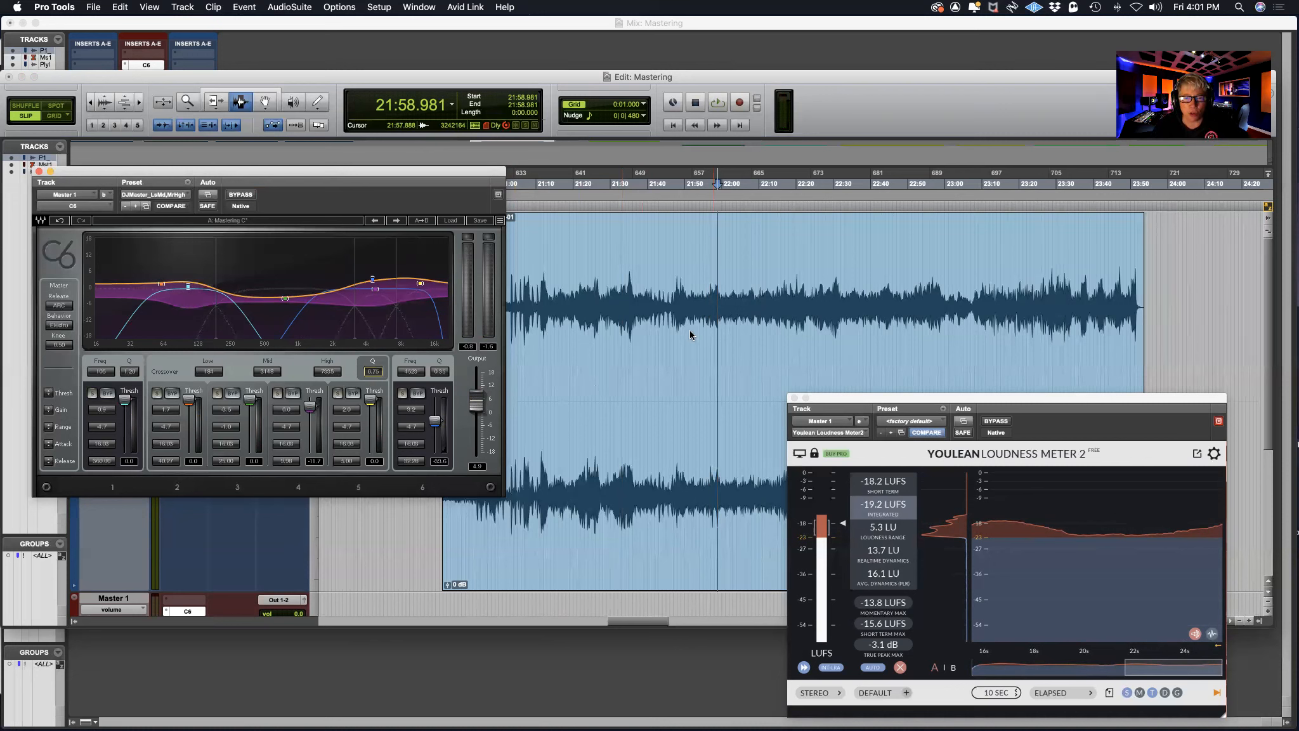
Play from about 21:32 with the adjusted C6, and replay from about 21:33 with it bypassed for comparison
left_click(619, 300)
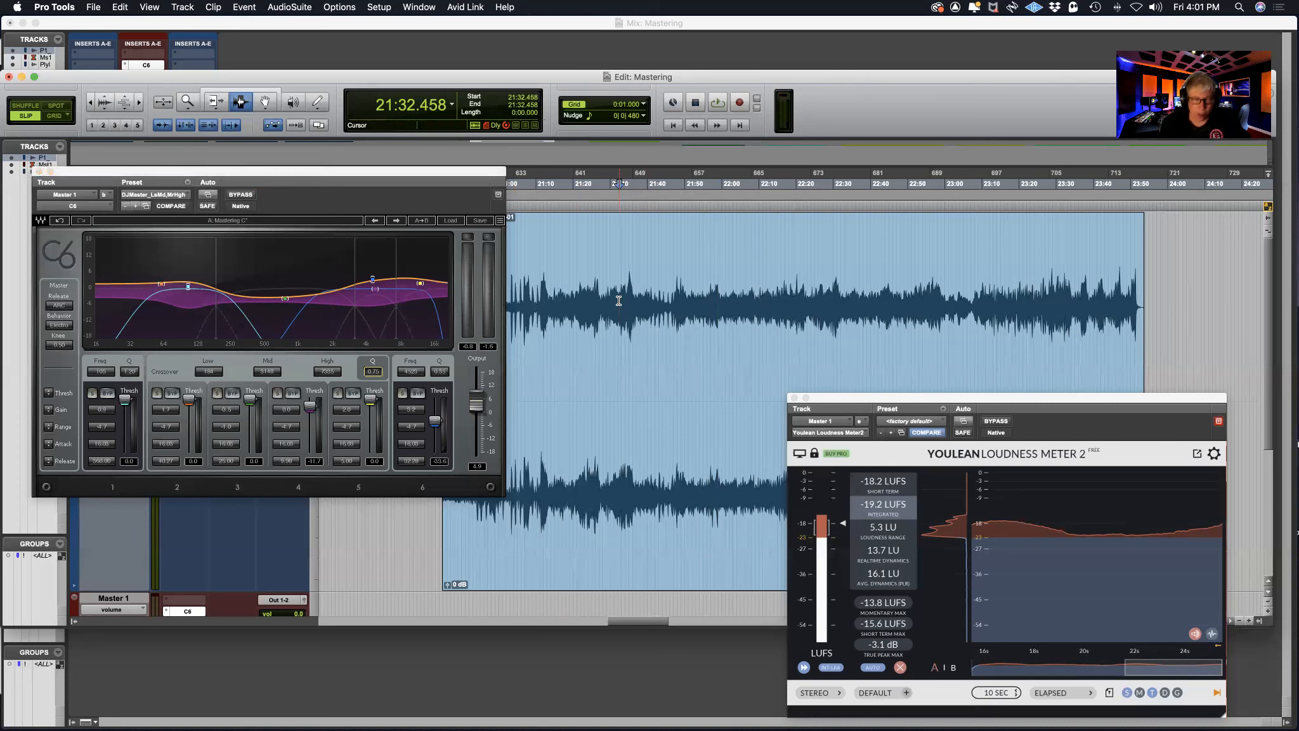
key("space")
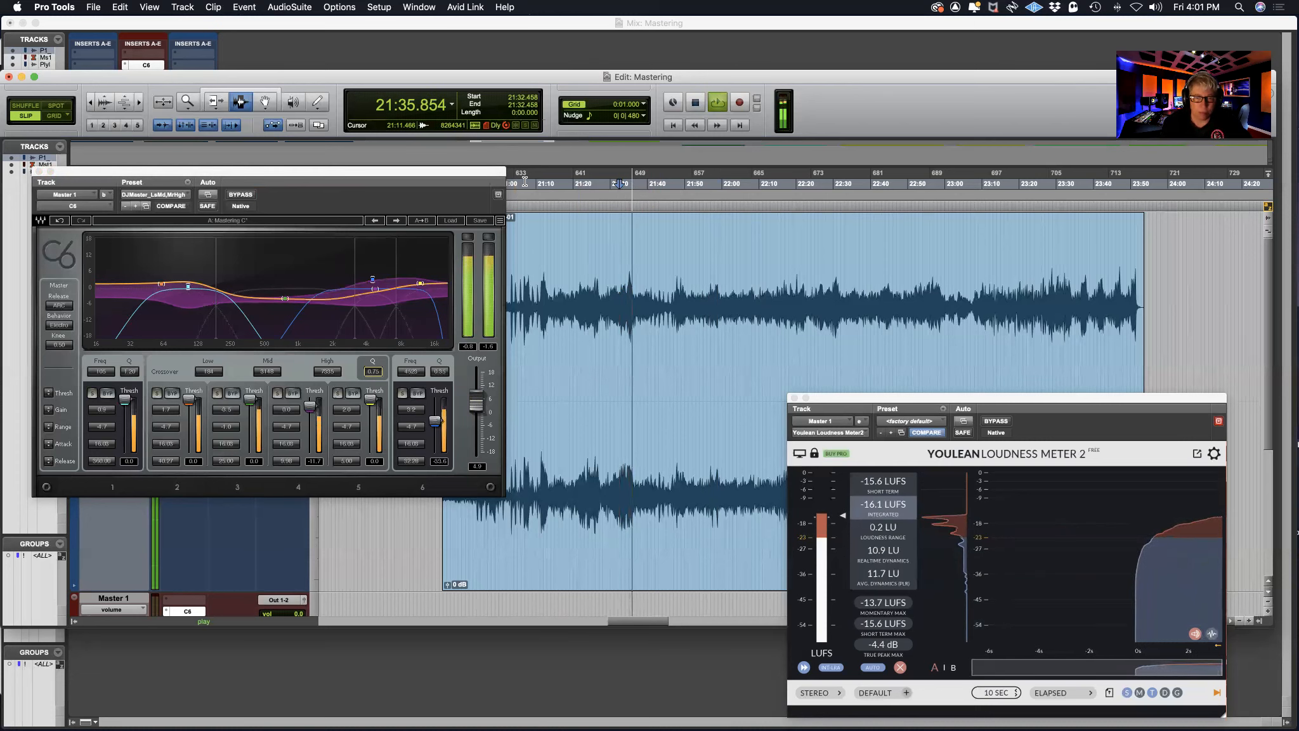
left_click(623, 280)
left_click(242, 195)
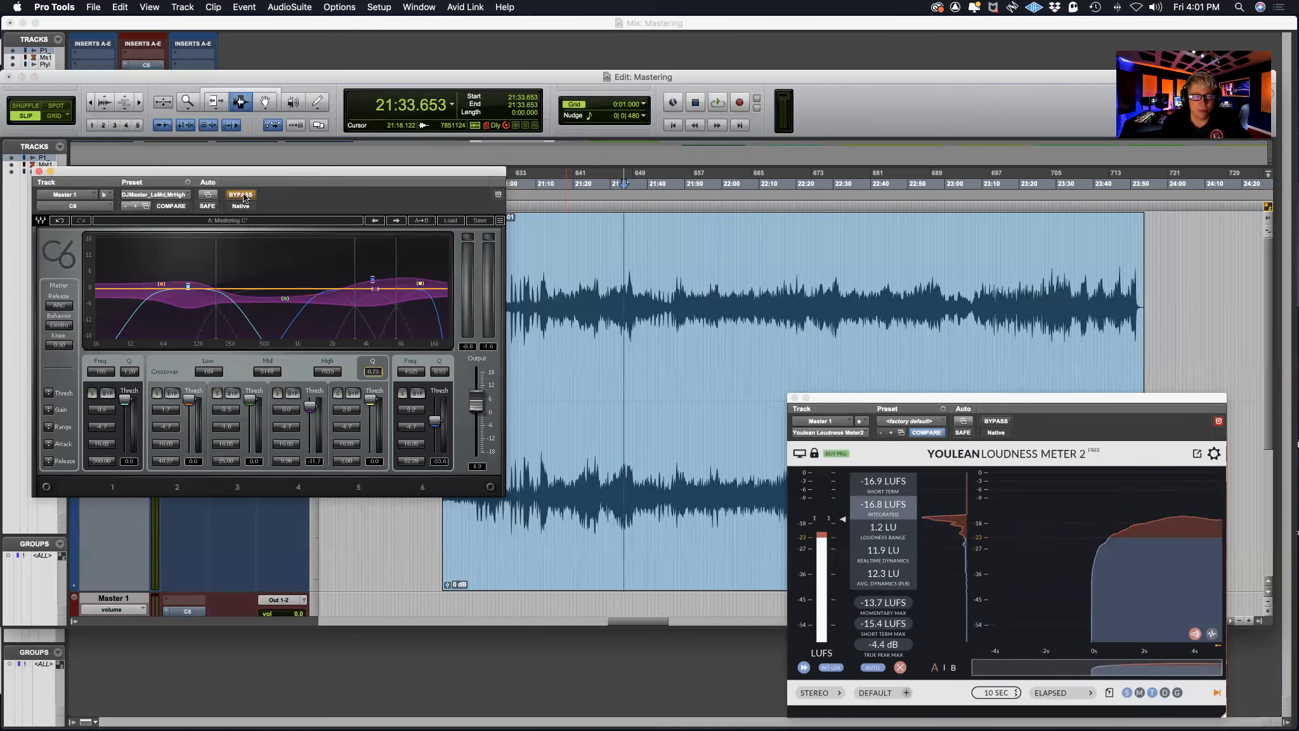
key("space")
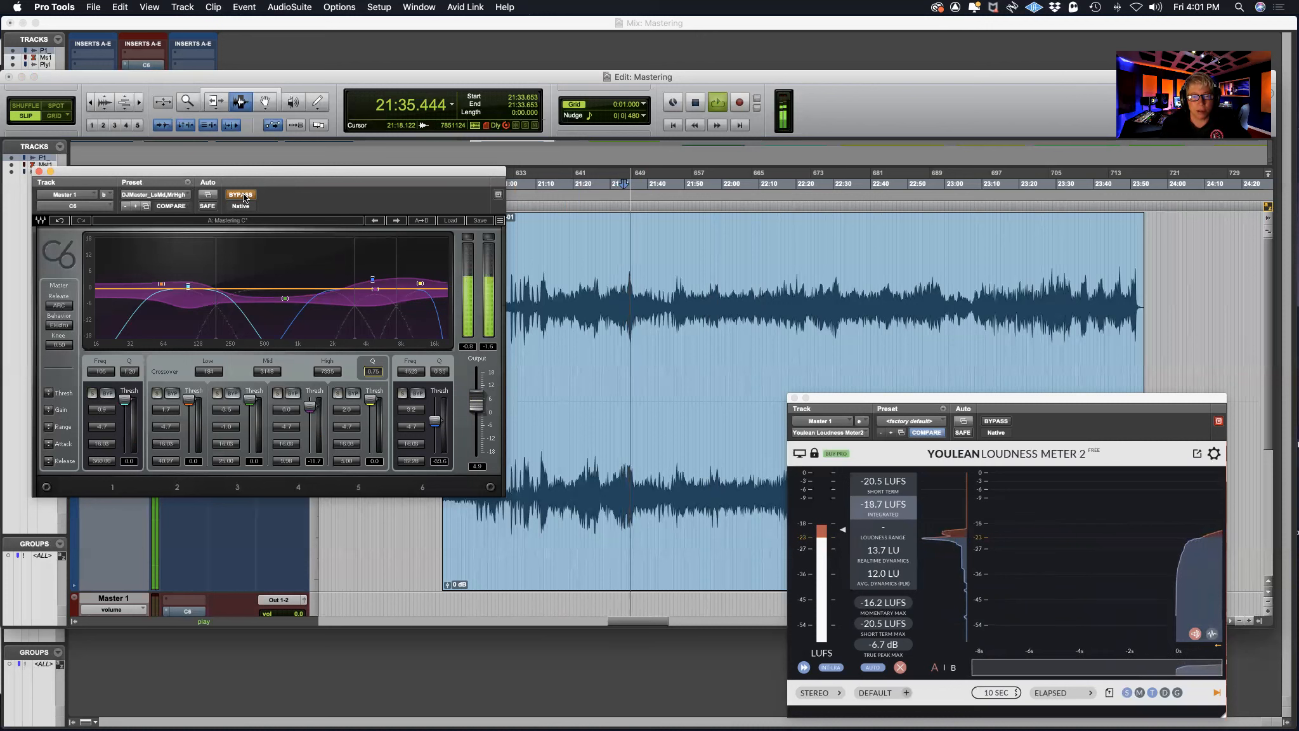
key("space")
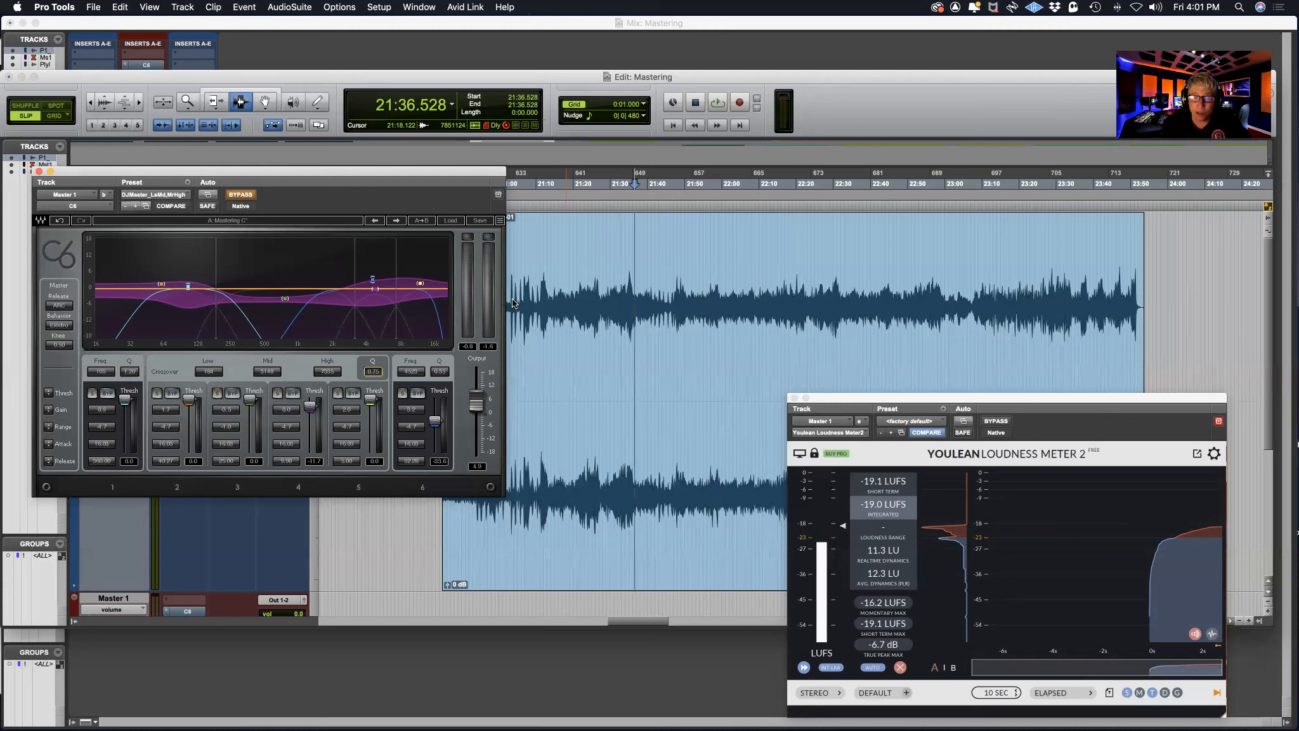
Play from about 21:29 with the C6 bypassed and re-enable it during playback to compare the two sounds
left_click(606, 293)
key("space")
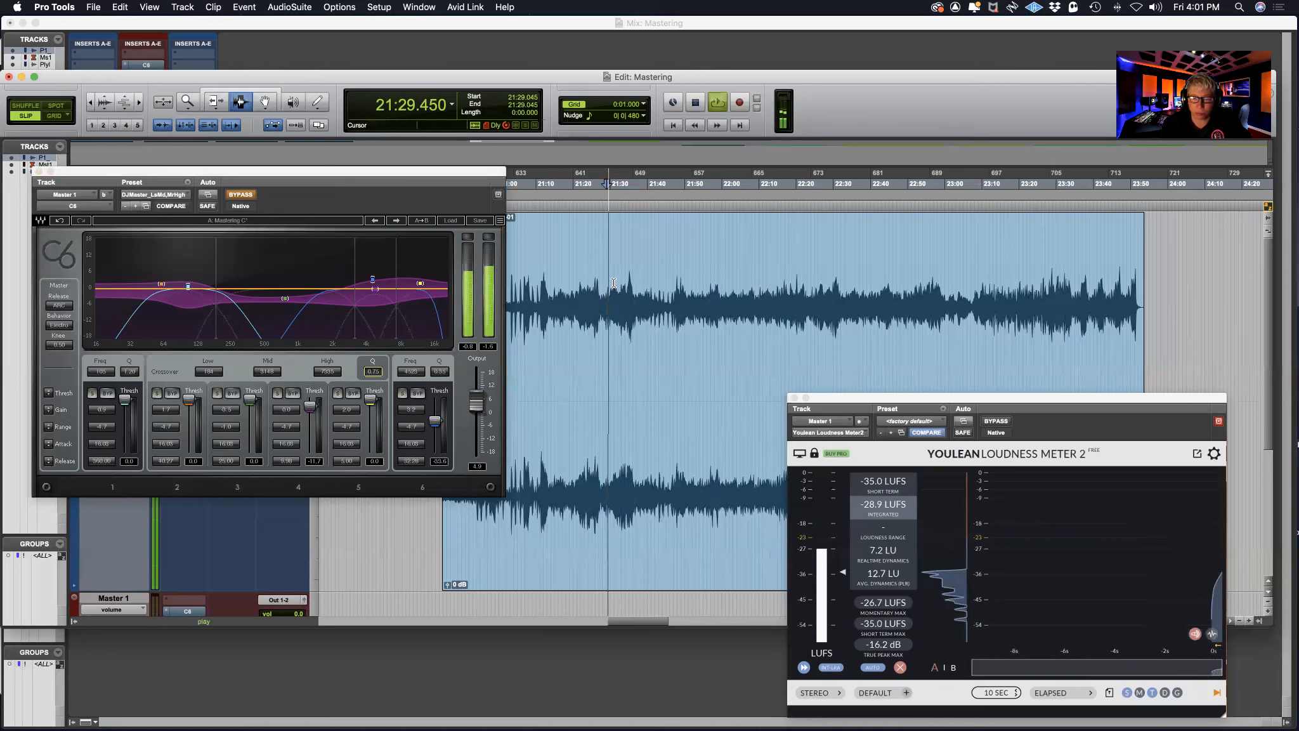
left_click(241, 194)
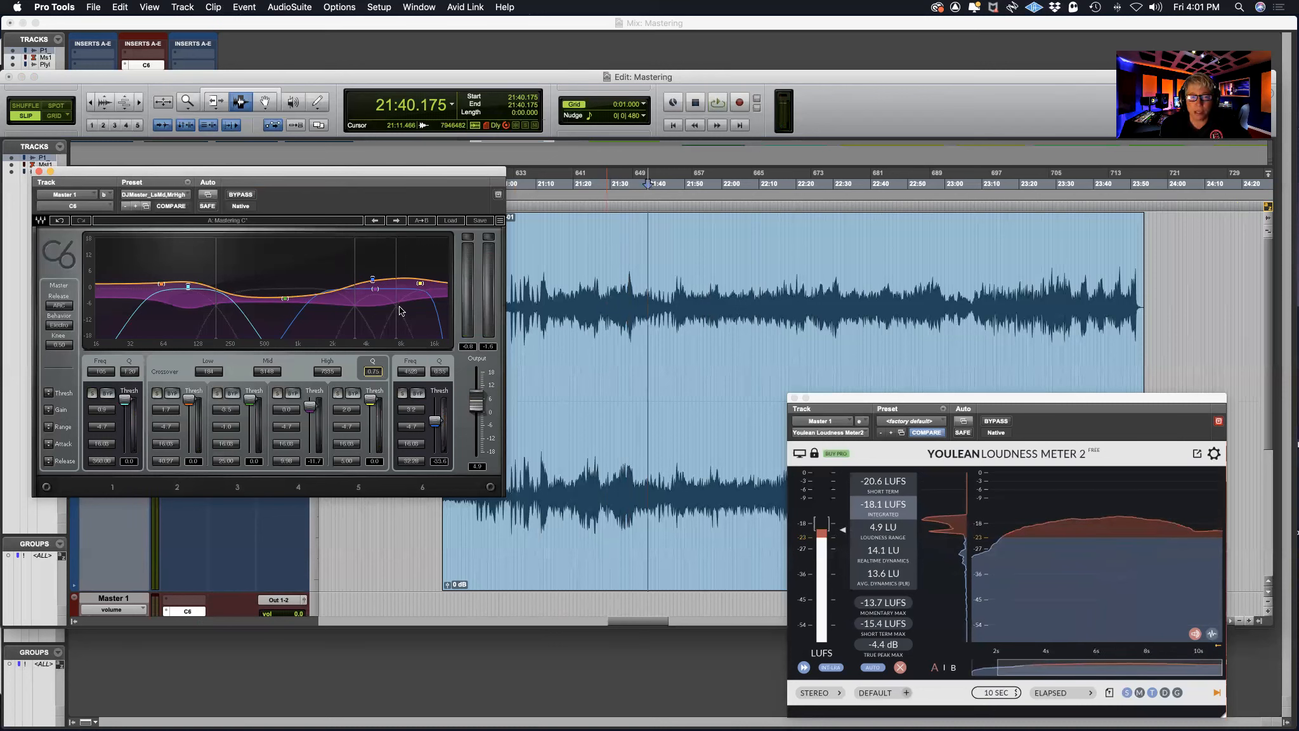
Select the short loud passage of the clip from 21:34.165 to 21:36.554
left_click_drag(623, 293, 634, 293)
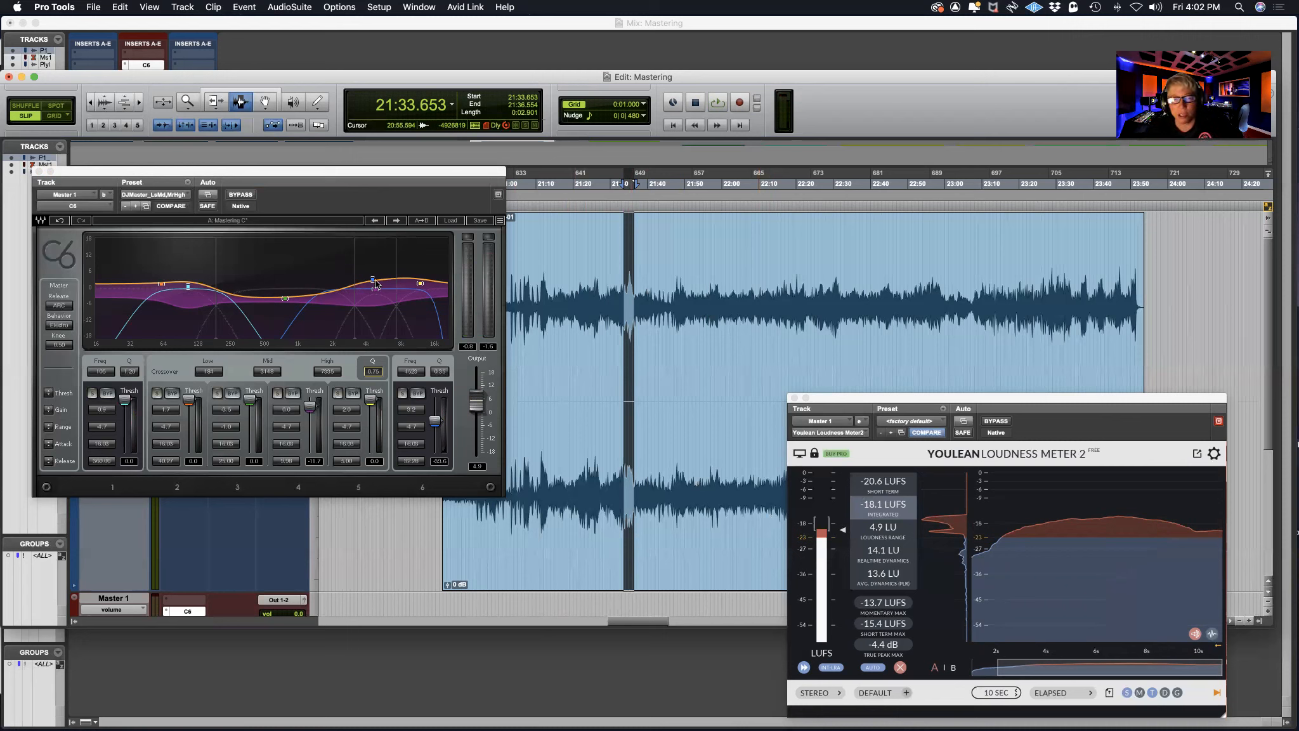
left_click(625, 296)
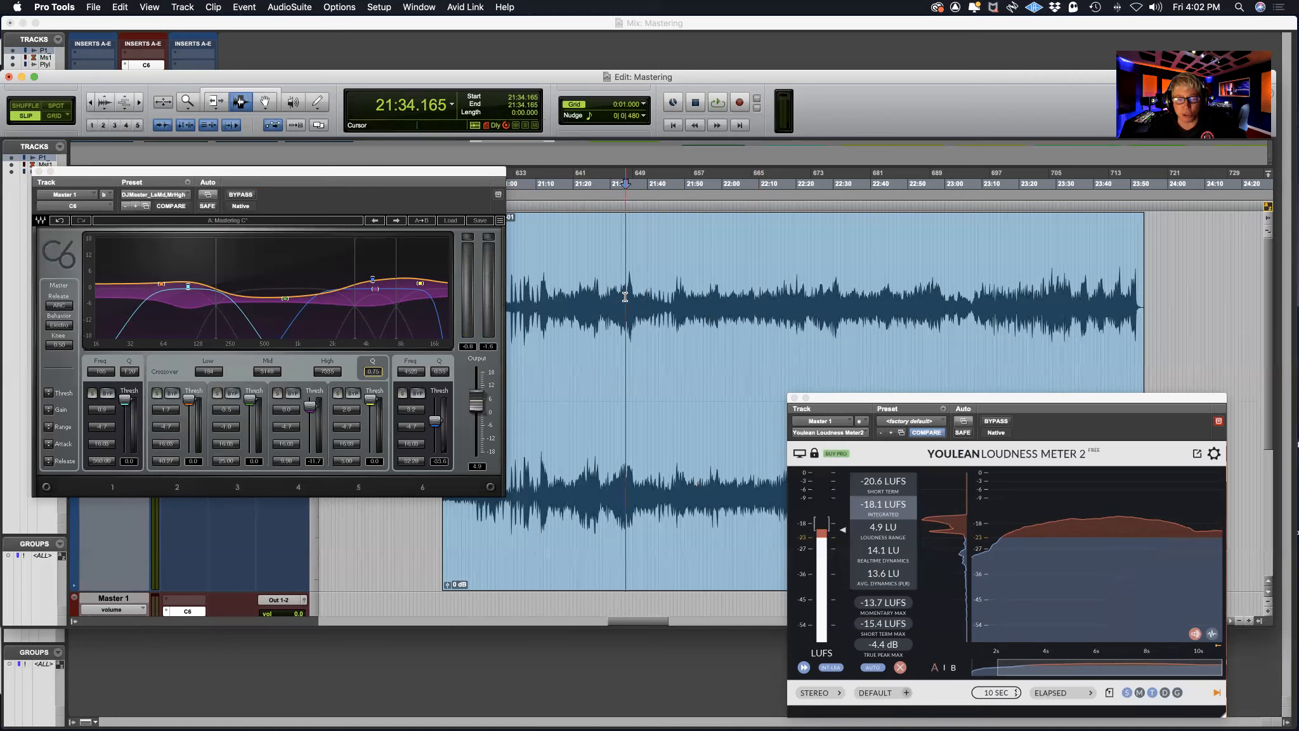
left_click_drag(625, 293, 634, 293)
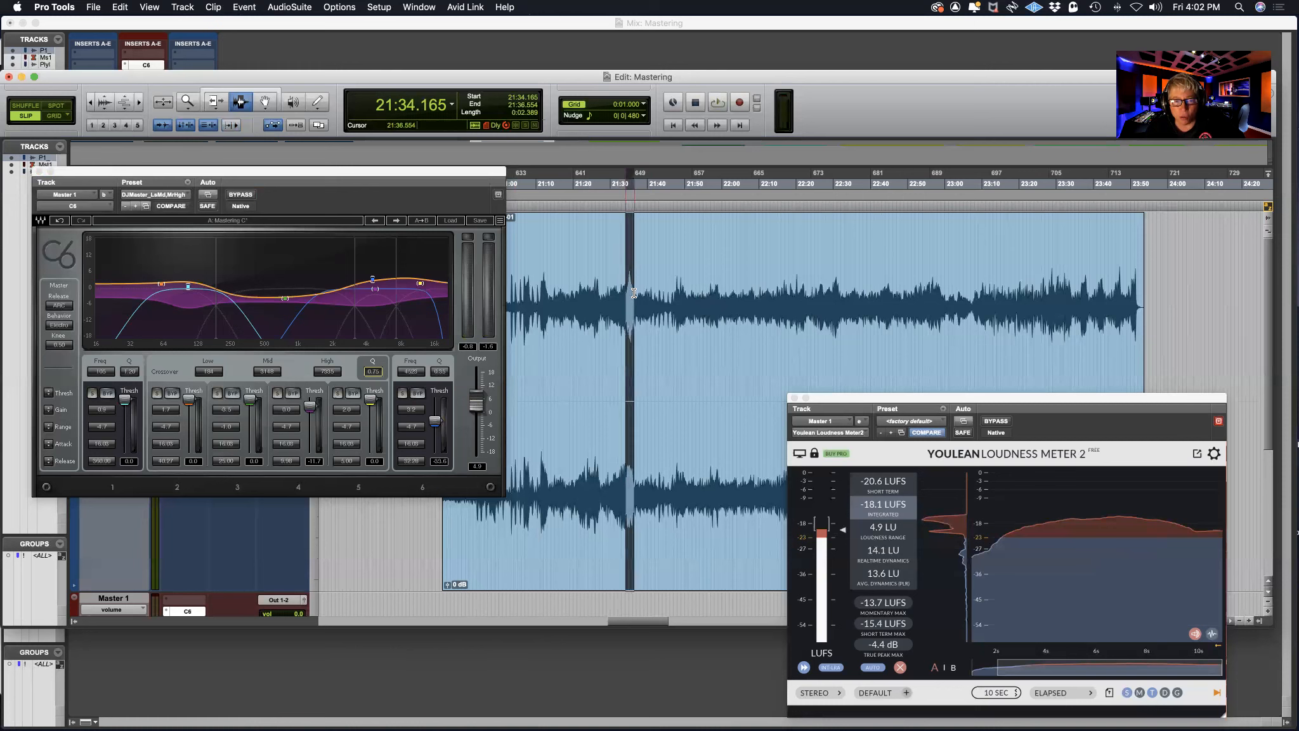